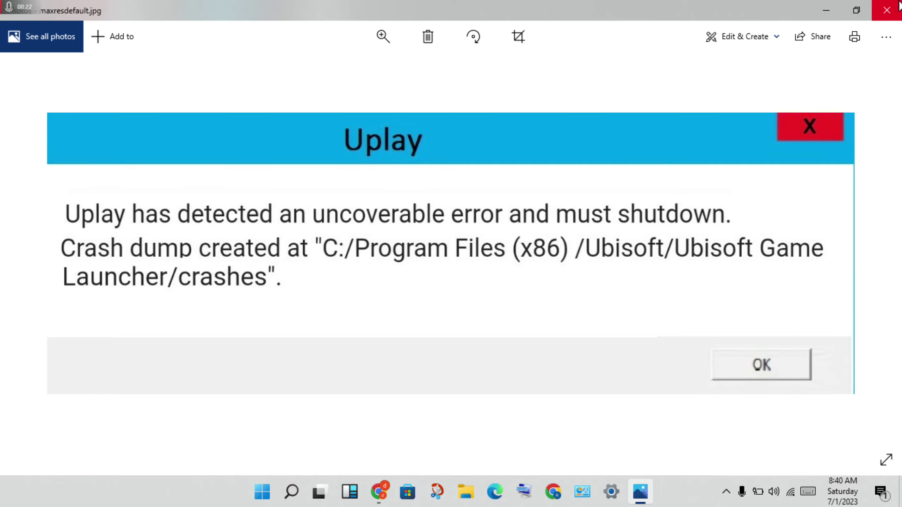
Close the Uplay error image and open the Run dialog through a Windows search for "run"
left_click(891, 9)
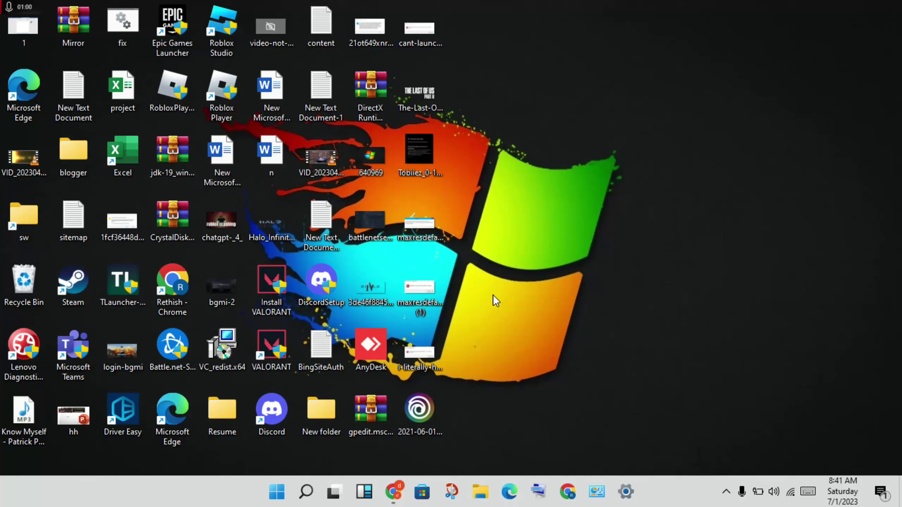
left_click(307, 492)
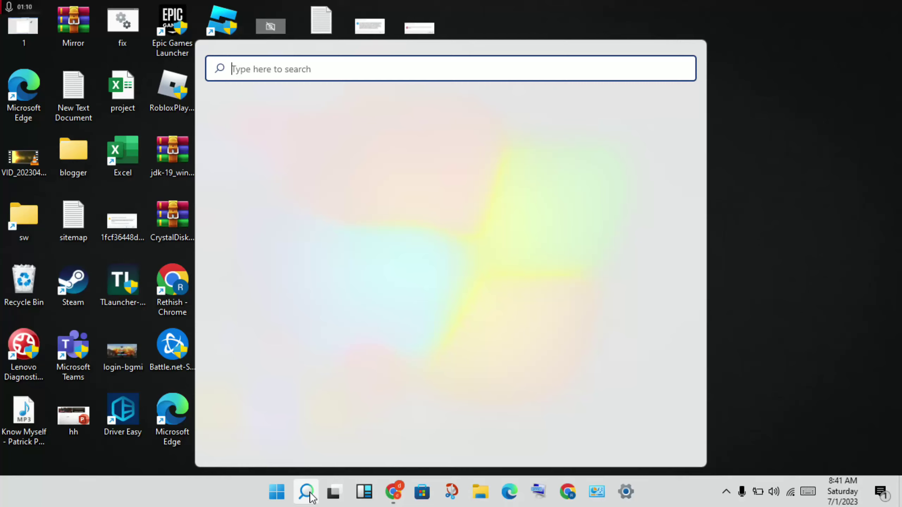
type("ru")
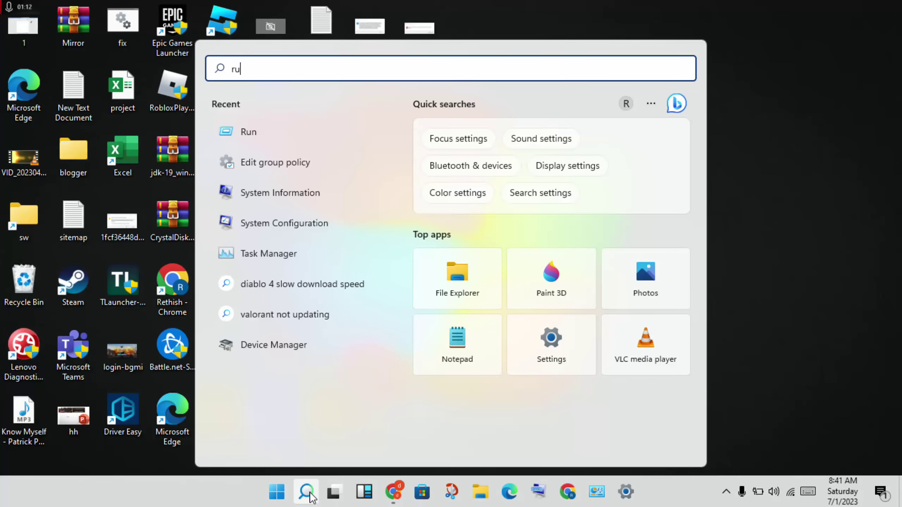
type("n")
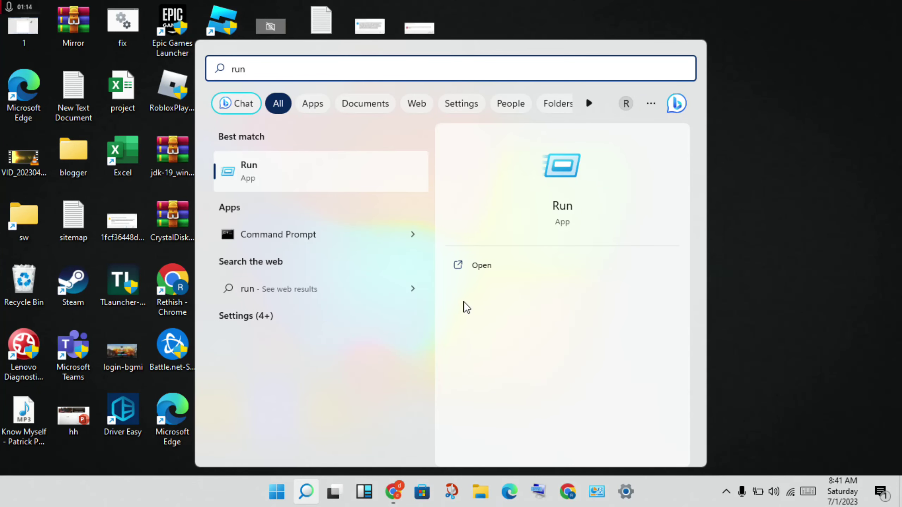
left_click(478, 265)
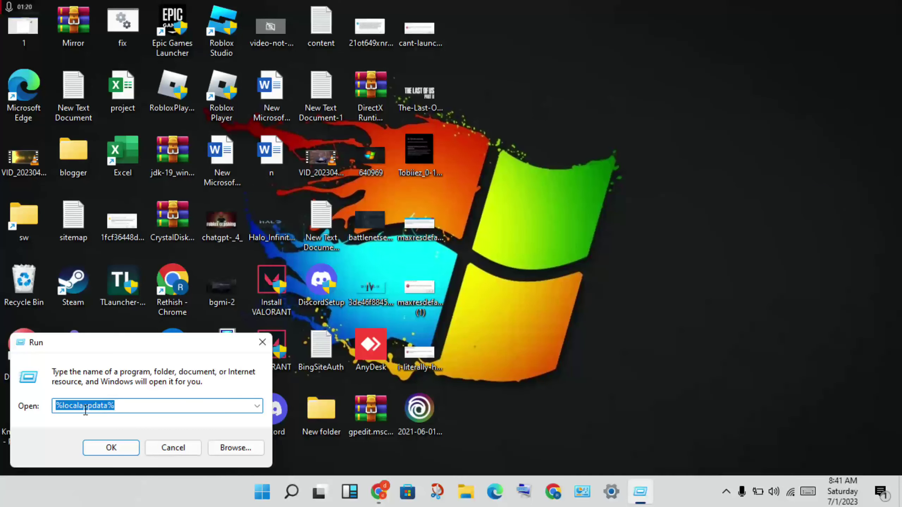
Change the Run entry to %appdata% and open the Roaming folder
left_click(82, 408)
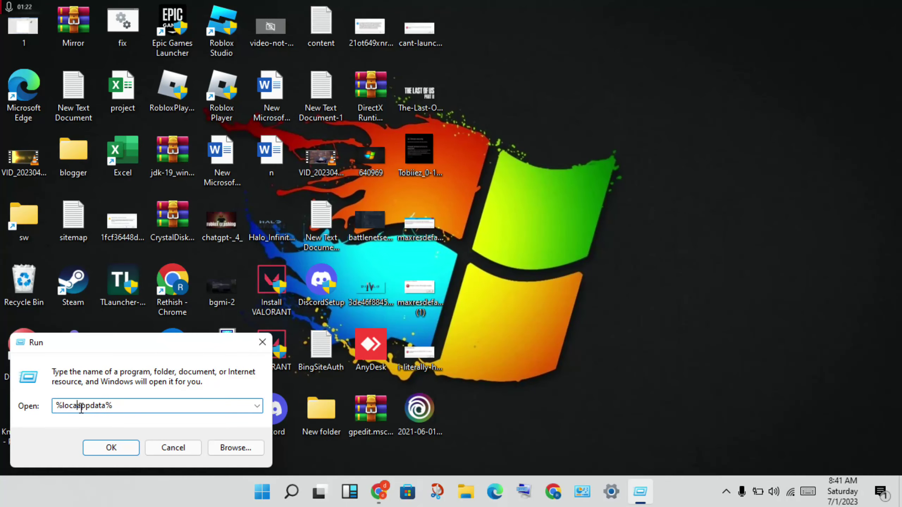
key("BackSpace")
key("BackSpace")
key("BackSpace")
key("BackSpace")
key("BackSpace")
left_click(110, 449)
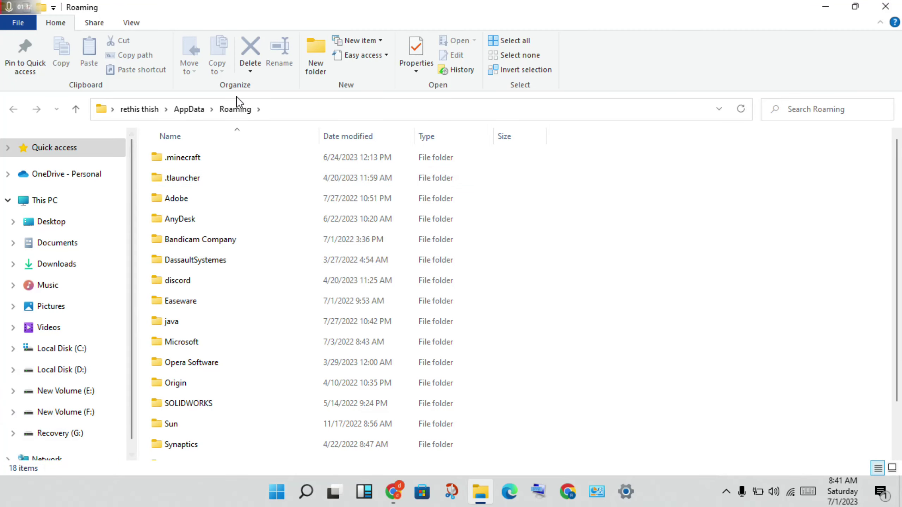
Go up to the AppData folder and open its Local subfolder
left_click(191, 111)
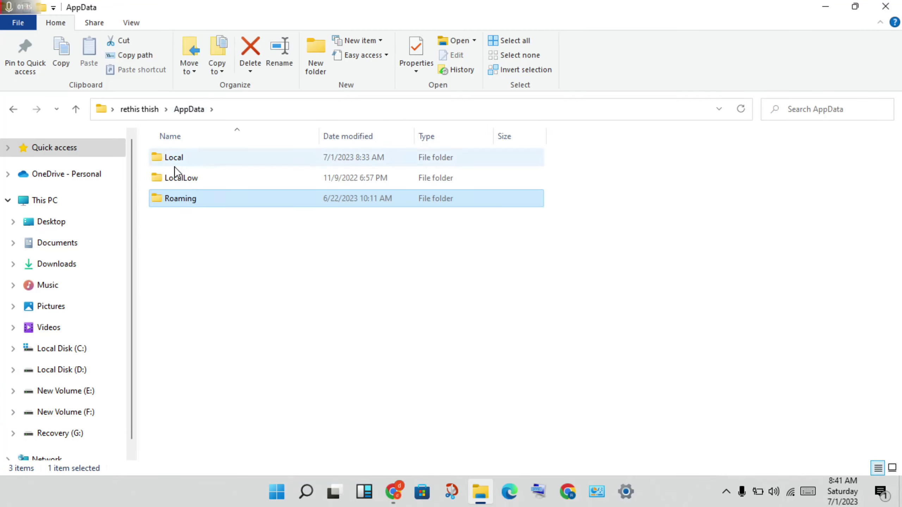
left_click(204, 161)
double_click(204, 159)
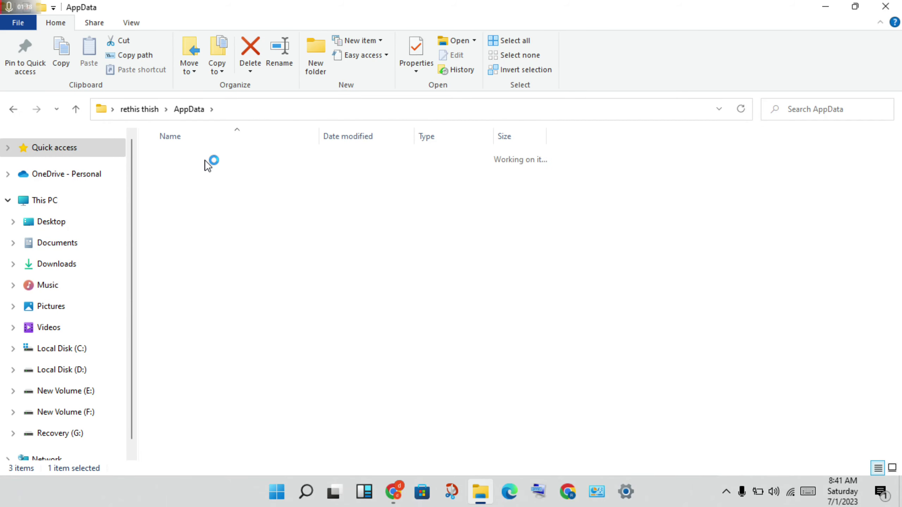
Delete the Ubisoft Game Launcher folder from AppData\Local and close the File Explorer window
scroll(636, 356, "down", 10)
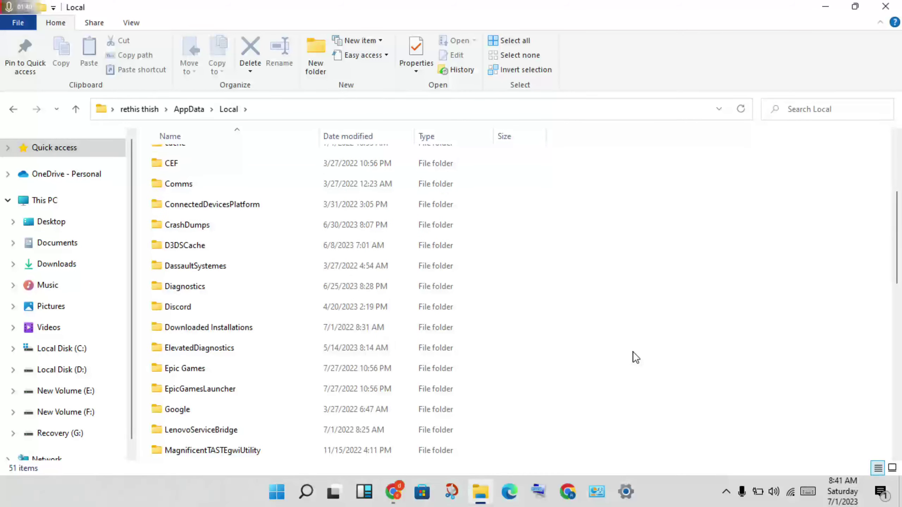
scroll(636, 357, "down", 3)
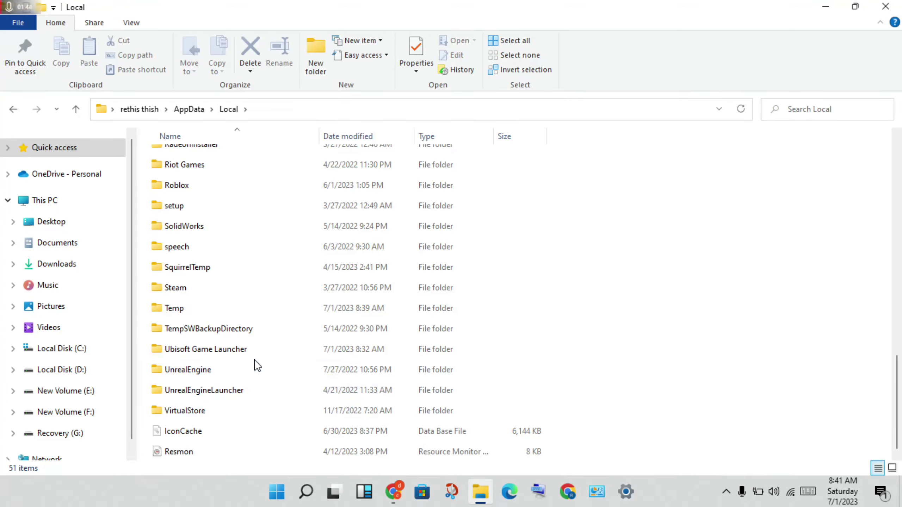
left_click(244, 349)
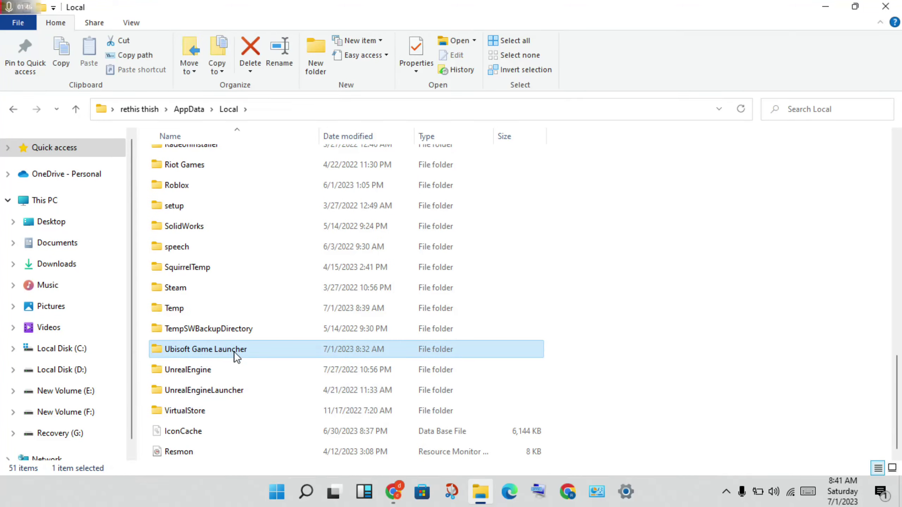
right_click(234, 351)
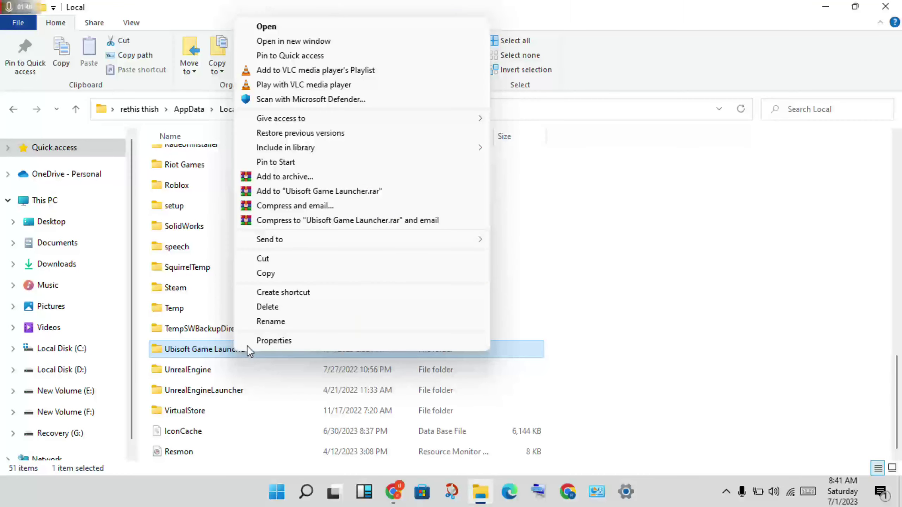
left_click(282, 308)
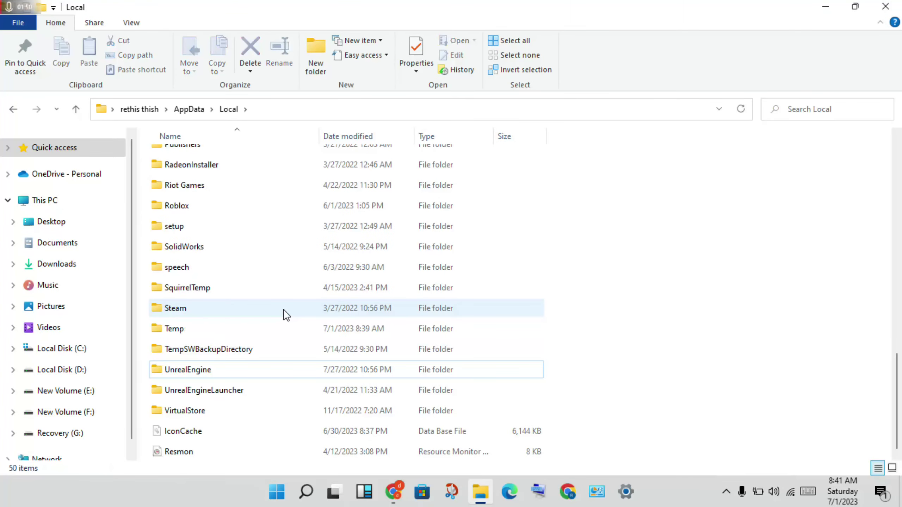
left_click(886, 6)
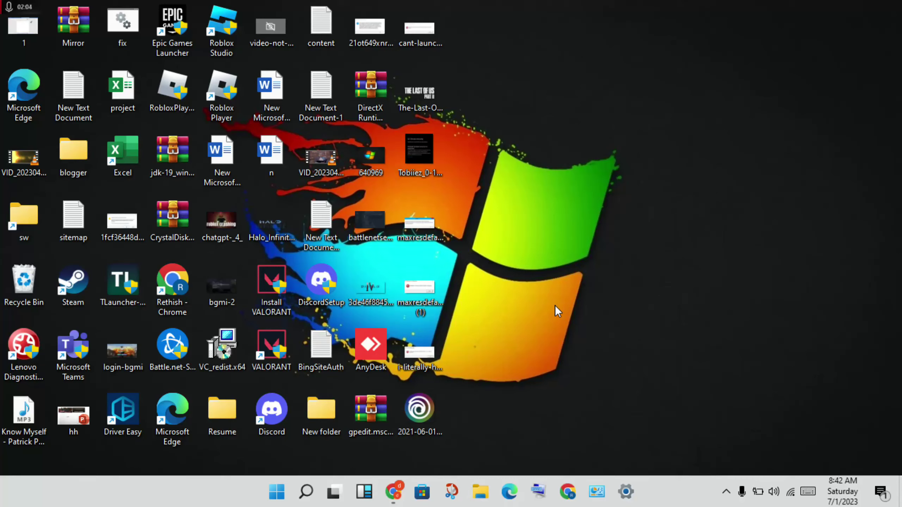
Search Windows for "dev" and open Device Manager
left_click(307, 492)
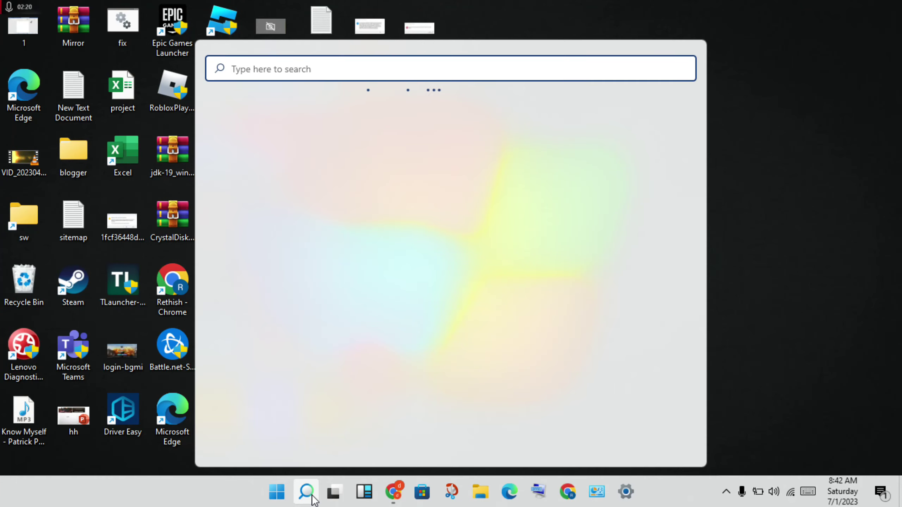
type("device")
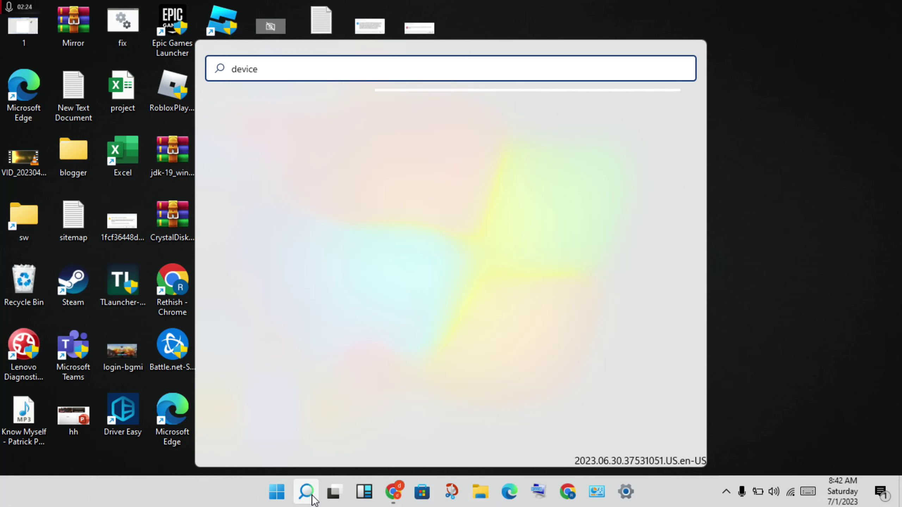
key("BackSpace")
key("BackSpace")
key("BackSpace")
key("BackSpace")
key("BackSpace")
key("BackSpace")
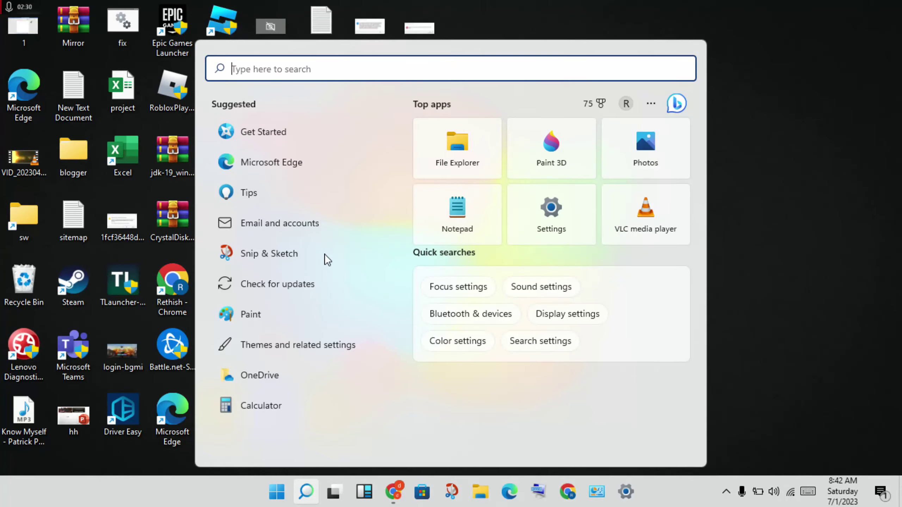
type("dev")
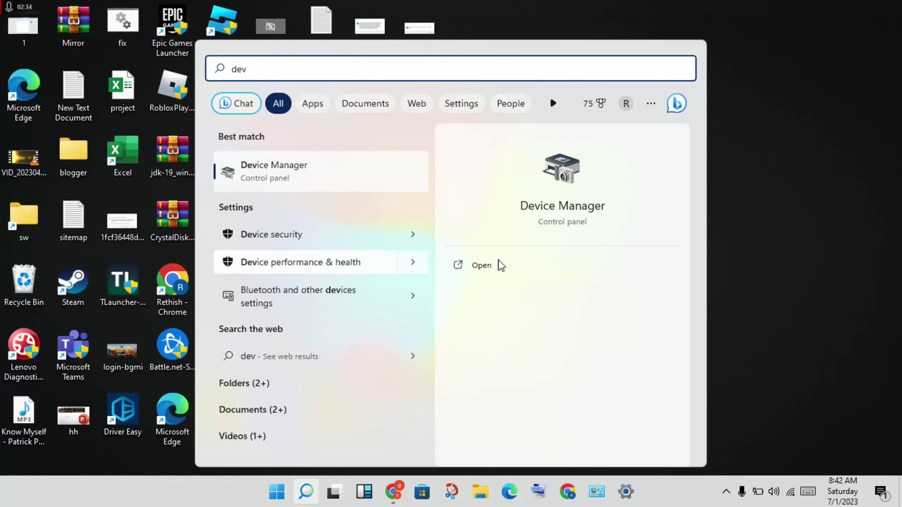
left_click(501, 265)
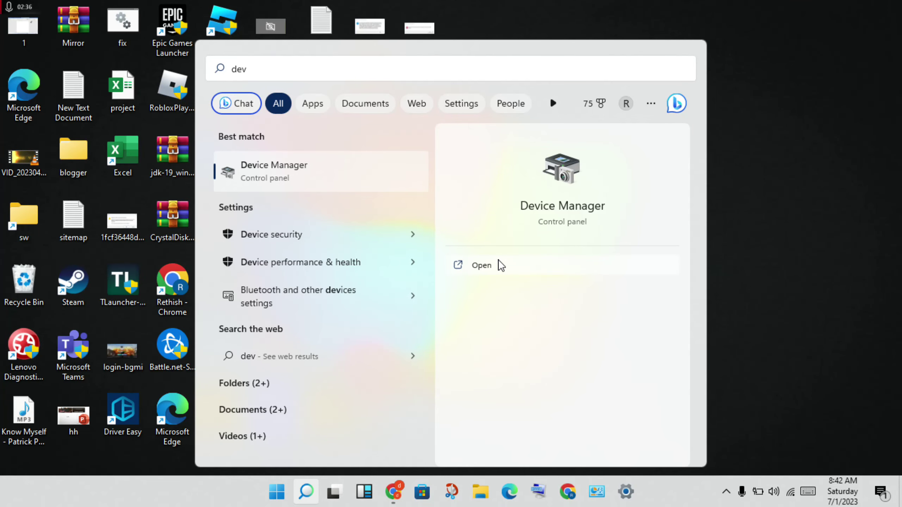
left_click(484, 265)
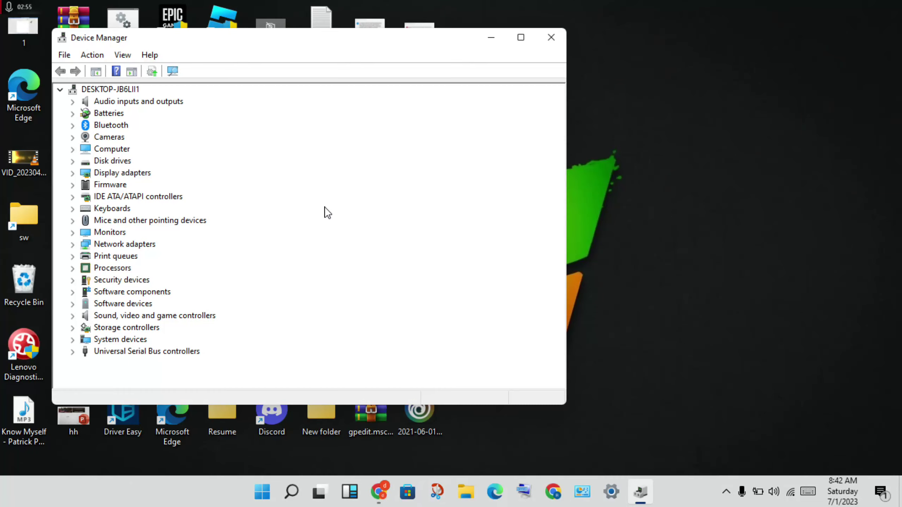
Expand Display adapters, view the Update driver option for AMD Radeon(TM) R4 Graphics without running it, and close Device Manager
left_click(148, 176)
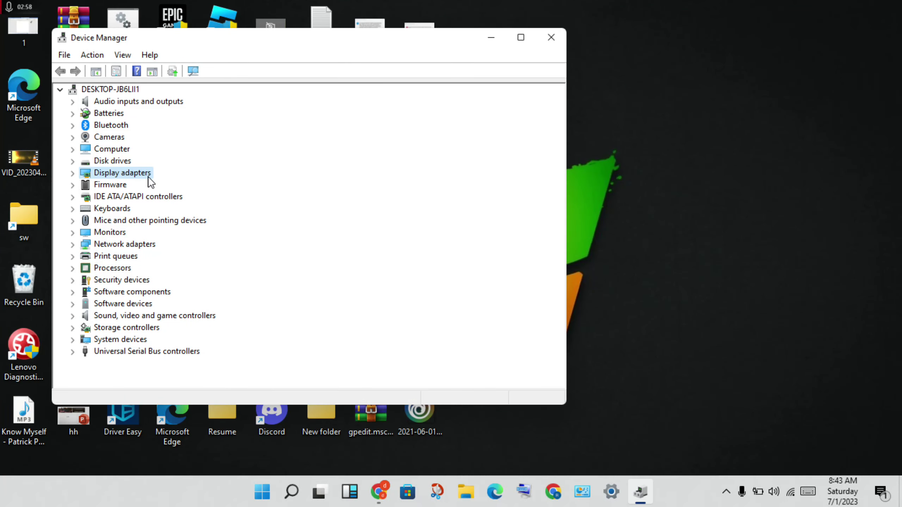
double_click(149, 178)
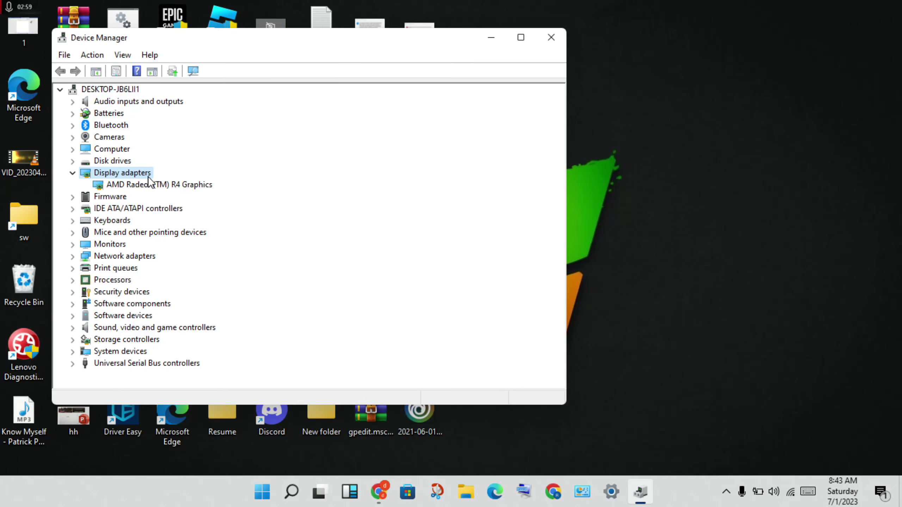
left_click(201, 189)
right_click(202, 195)
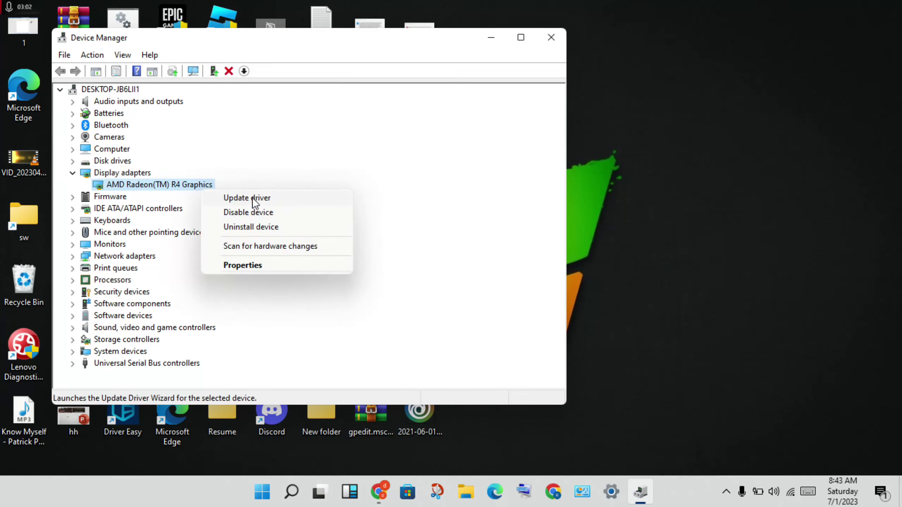
left_click(362, 171)
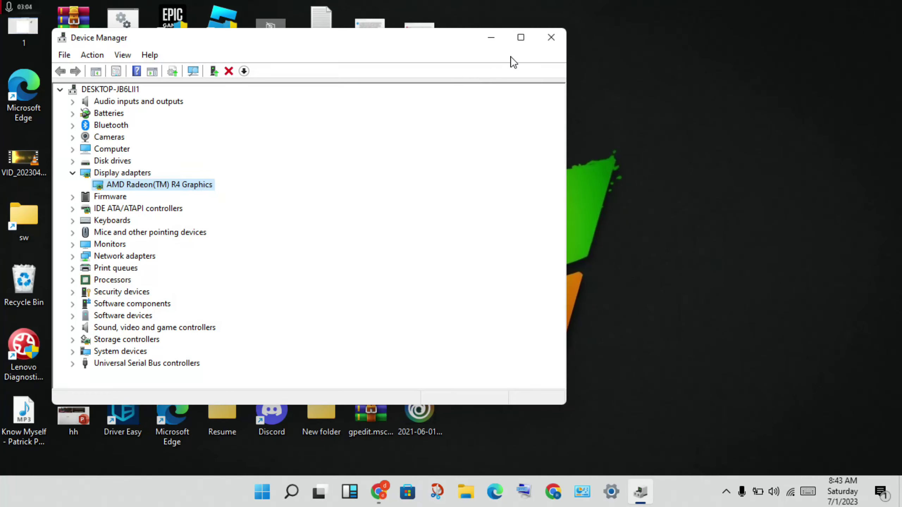
left_click(552, 38)
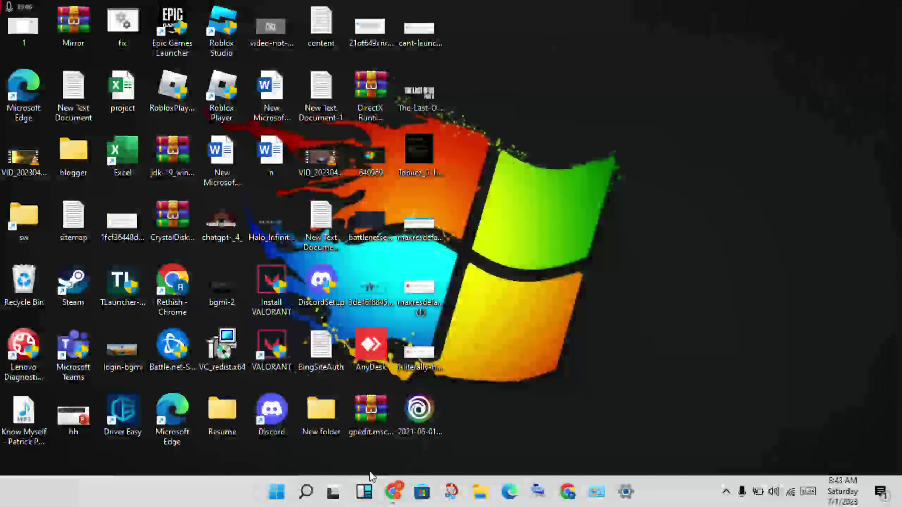
View the Restart option among the Windows power choices, and dismiss it without restarting the PC
left_click(284, 499)
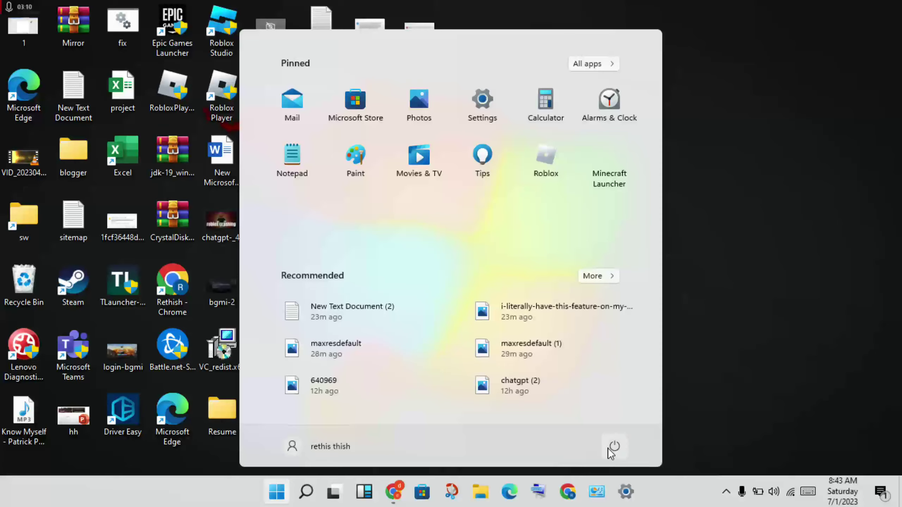
left_click(615, 447)
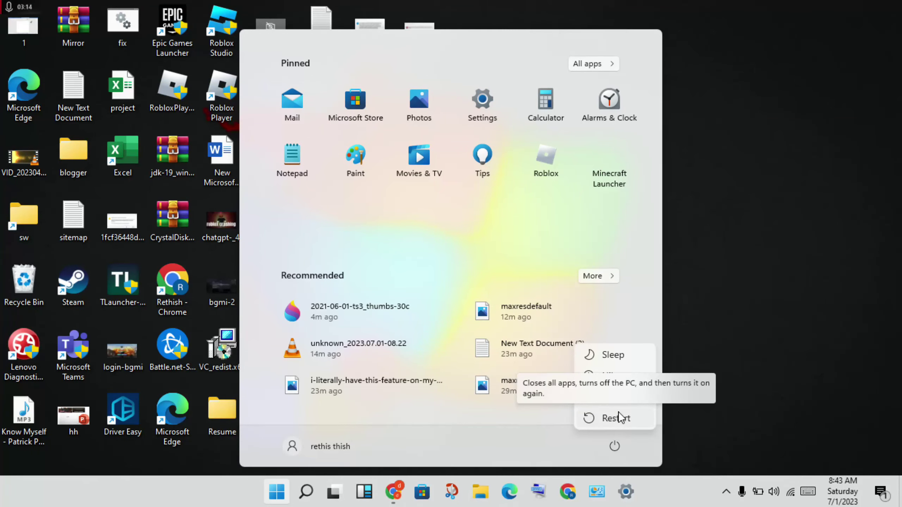
left_click(727, 278)
left_click(726, 278)
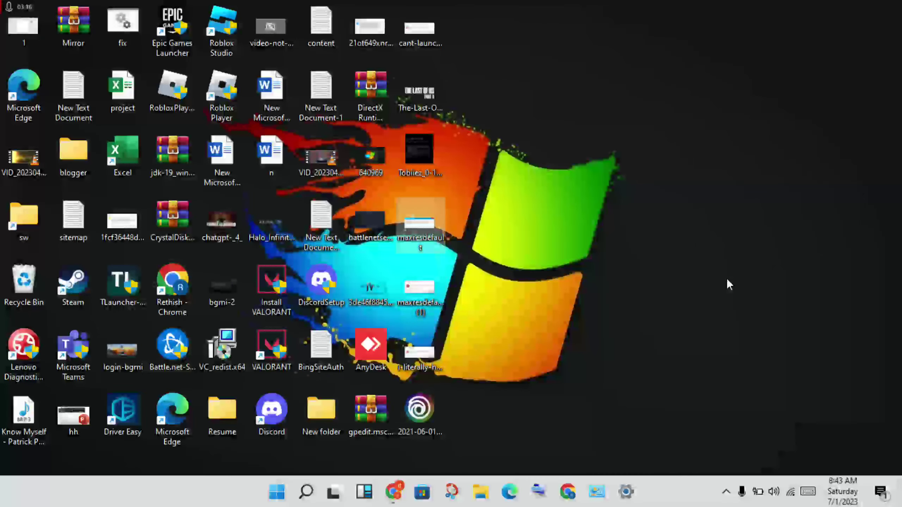